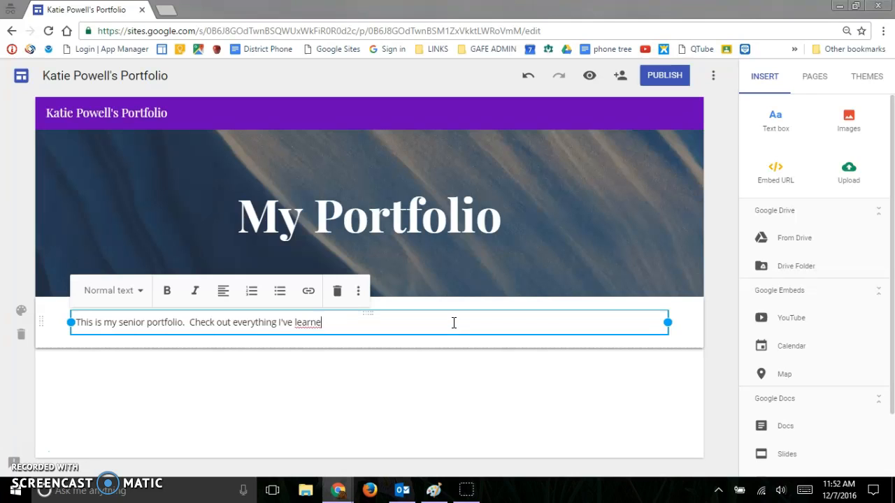
- Finish the intro sentence in the text box and set its text style to Heading
click(434, 358)
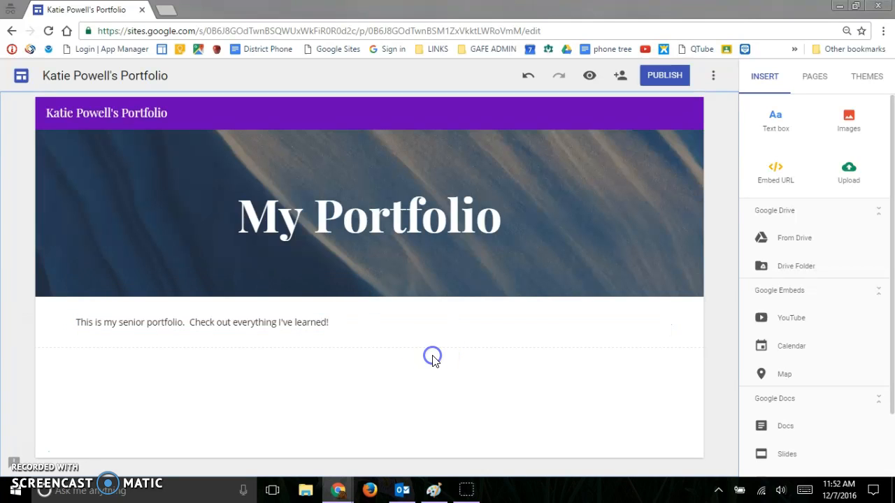
click(307, 322)
click(343, 323)
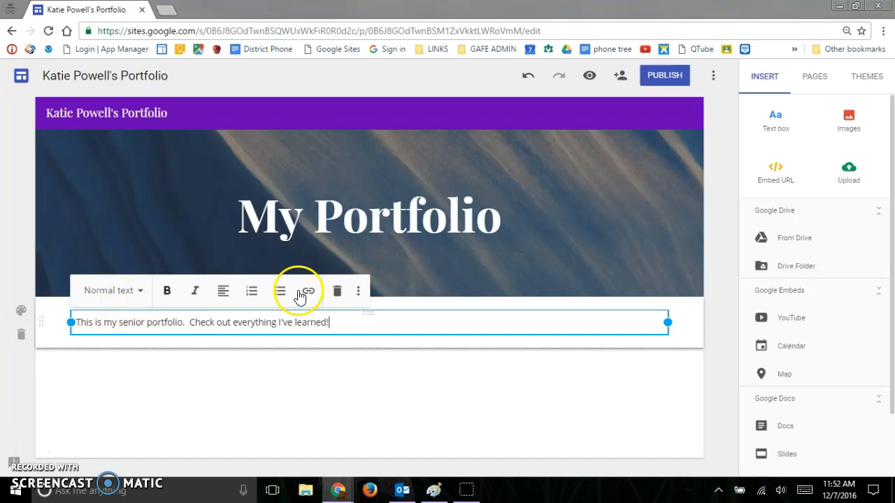
click(137, 299)
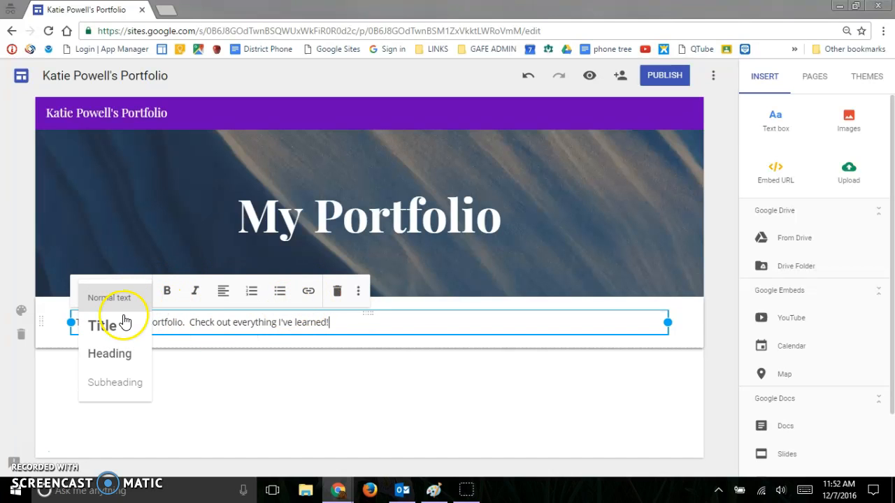
click(121, 322)
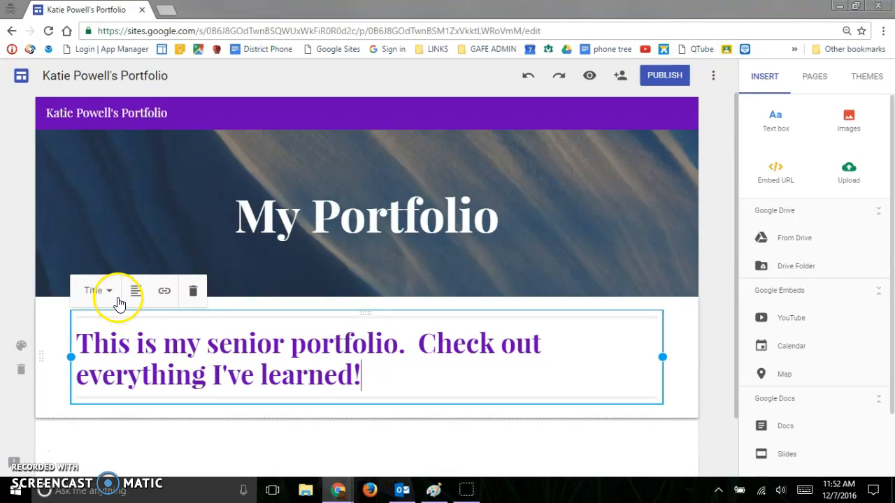
click(112, 292)
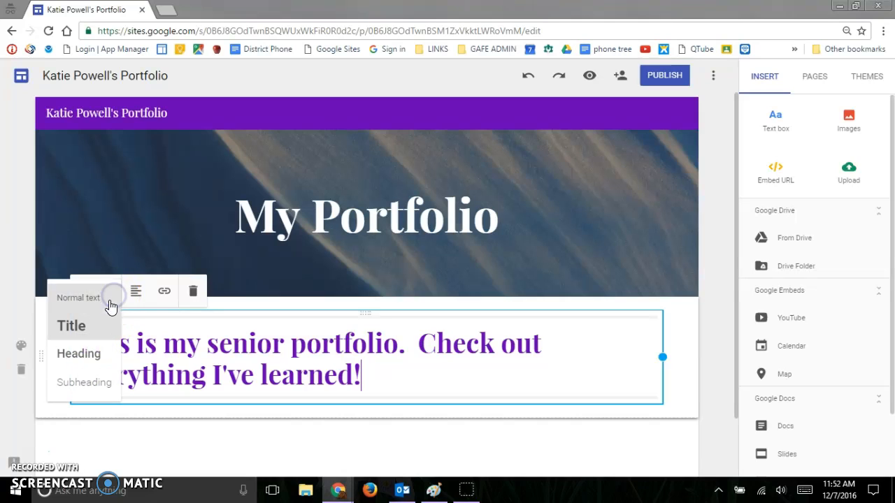
click(97, 356)
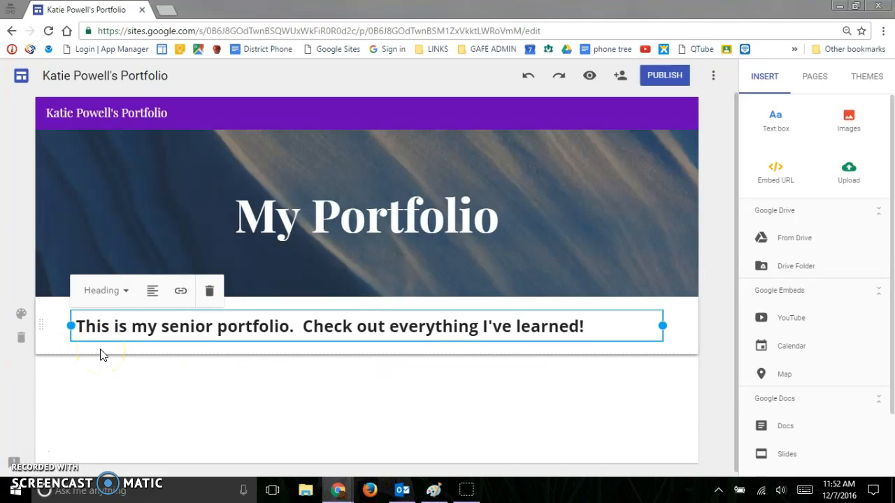
- Try right alignment on the intro heading and return it to left alignment
click(152, 292)
click(155, 349)
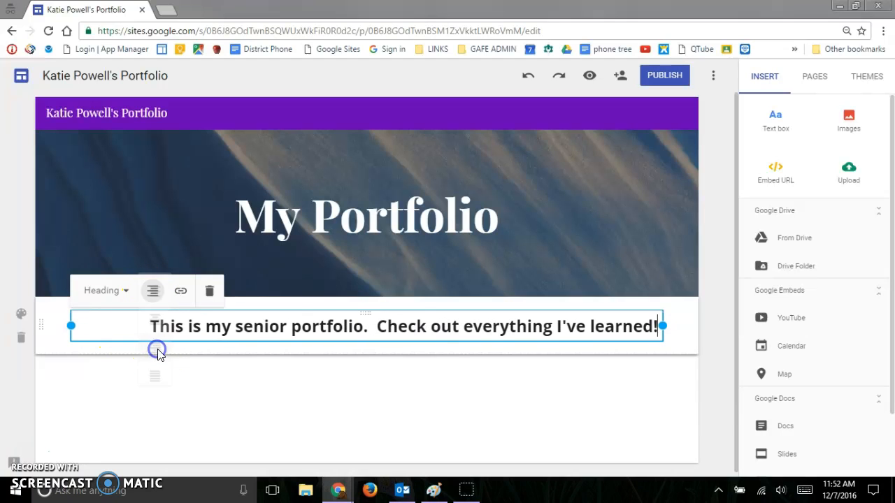
click(153, 291)
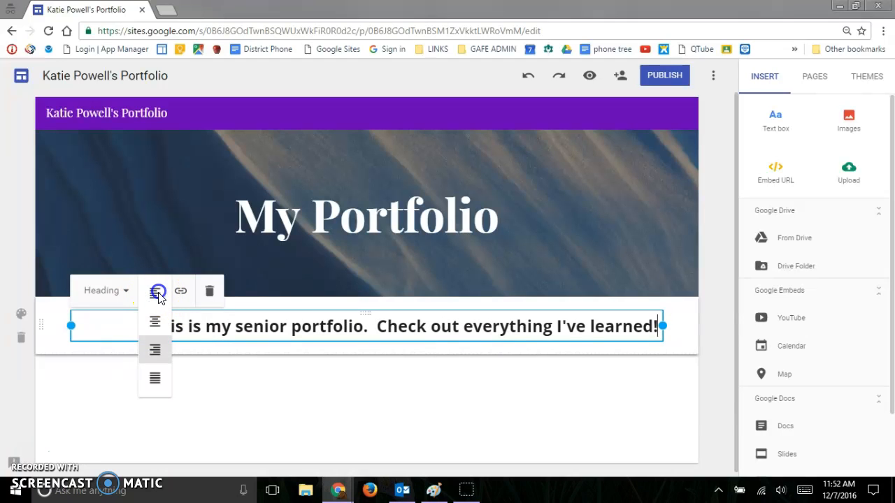
click(158, 293)
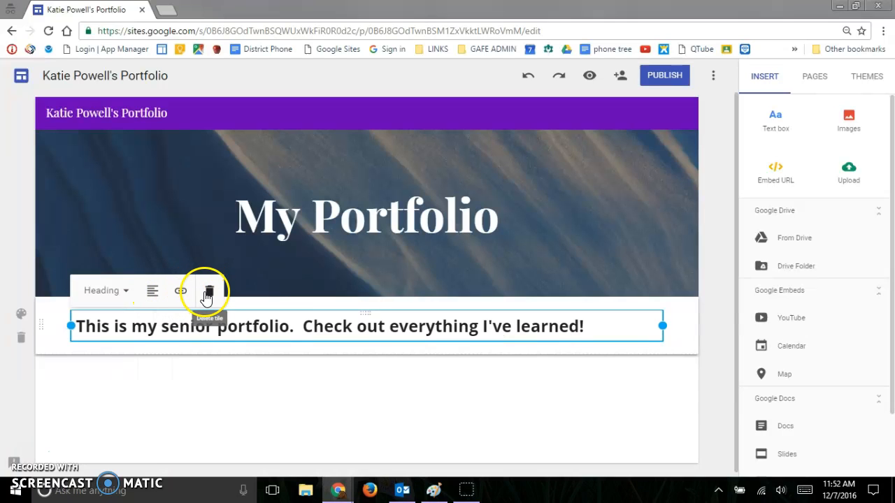
- Narrow the intro text box to a bit over a third of the page width so it wraps onto three lines
click(555, 361)
click(609, 314)
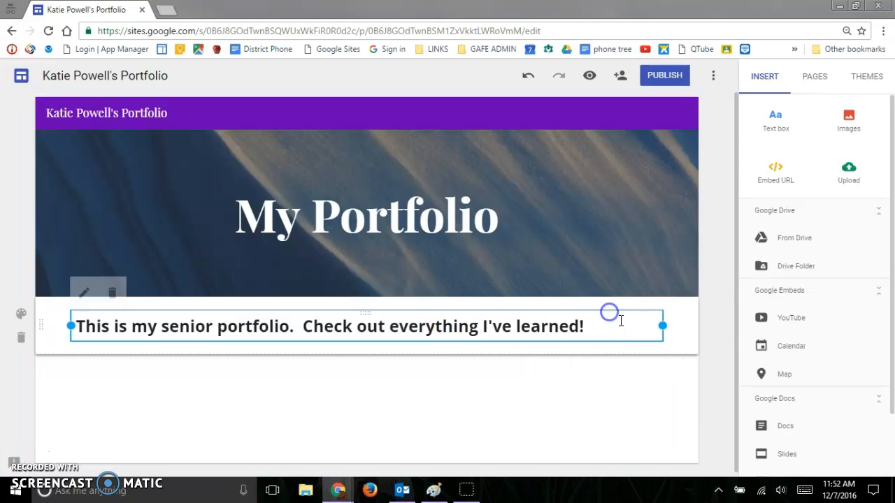
drag(660, 326, 252, 333)
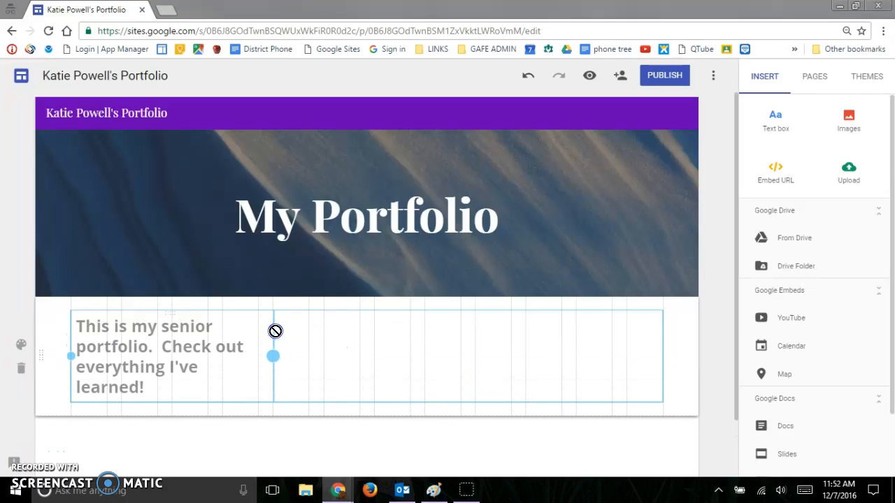
drag(286, 336, 309, 353)
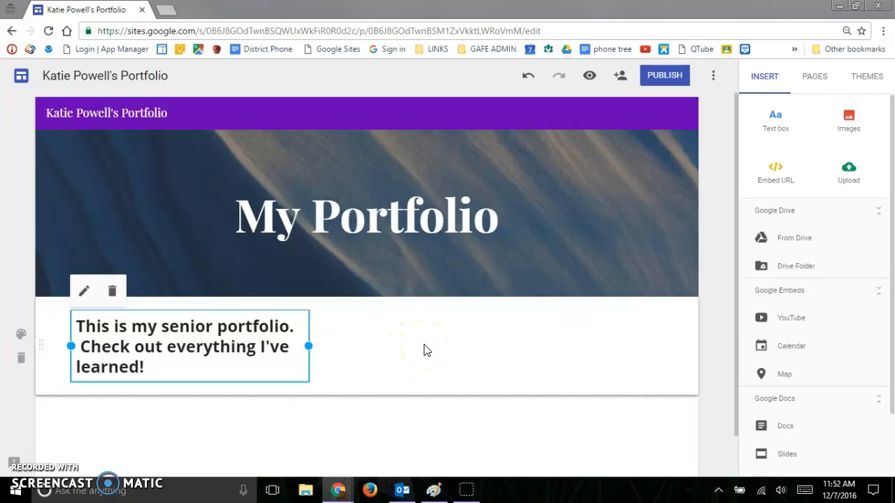
click(405, 419)
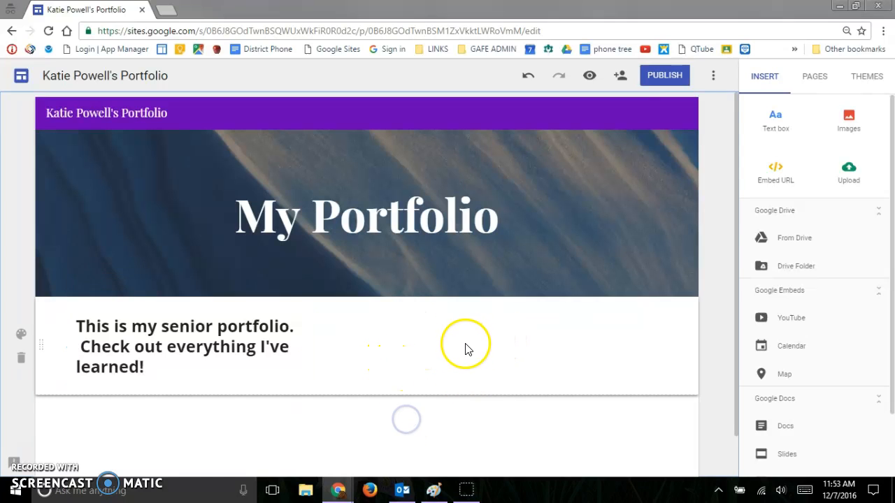
- Search Google images for "portfolio" and try to insert the first brown briefcase picture
click(848, 117)
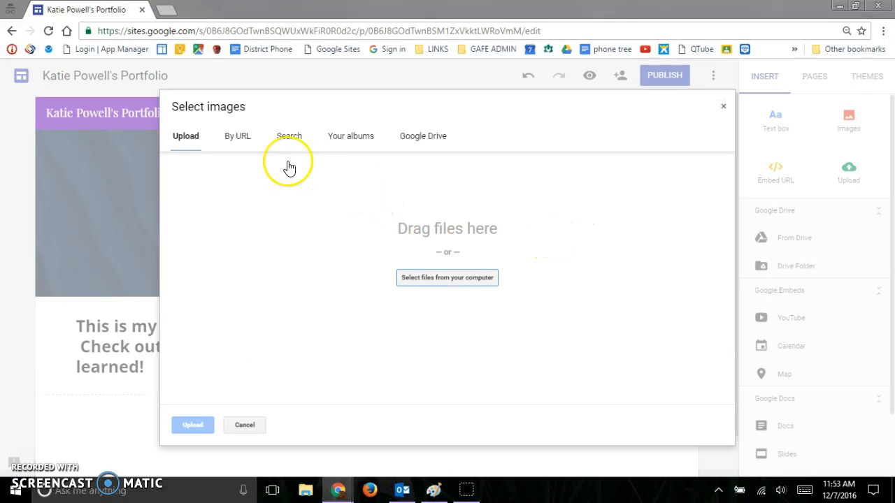
click(296, 138)
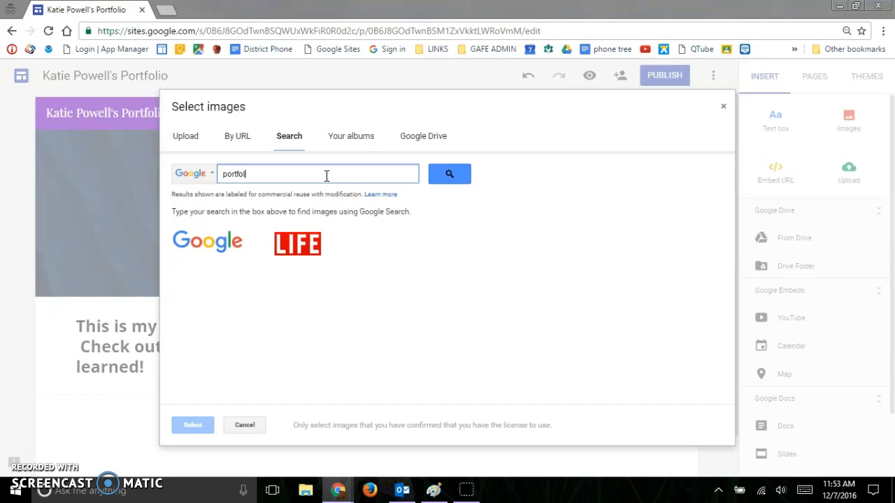
key(Return)
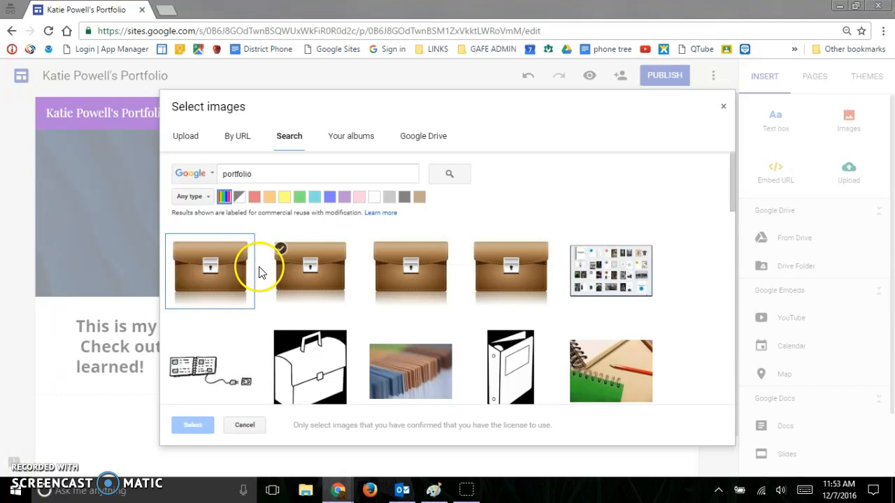
click(224, 270)
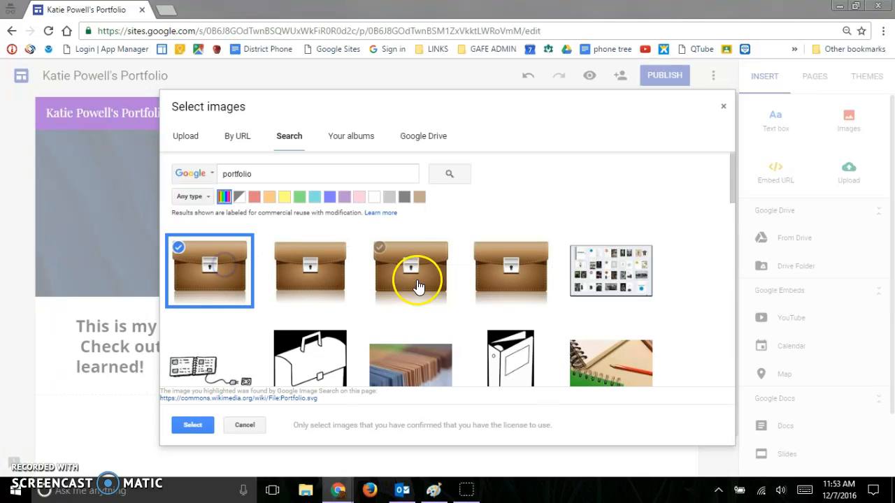
click(194, 426)
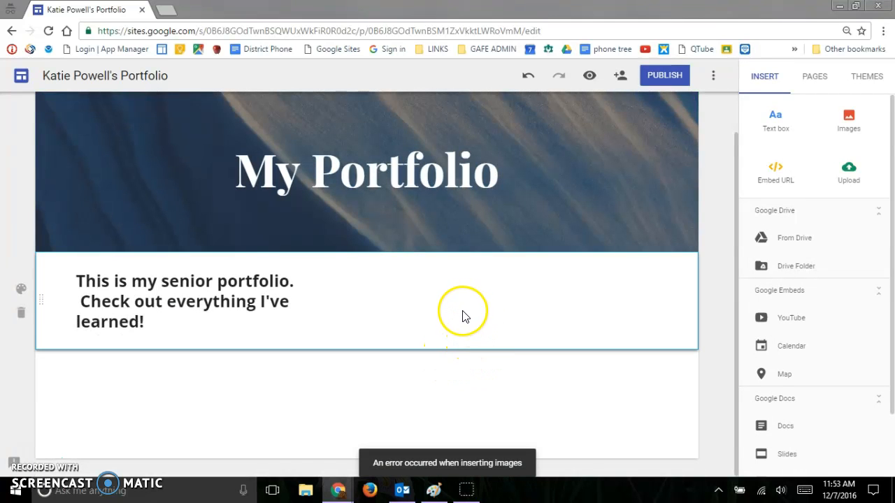
- Add an empty text box in a new section below the intro text
scroll(465, 313, up, 1)
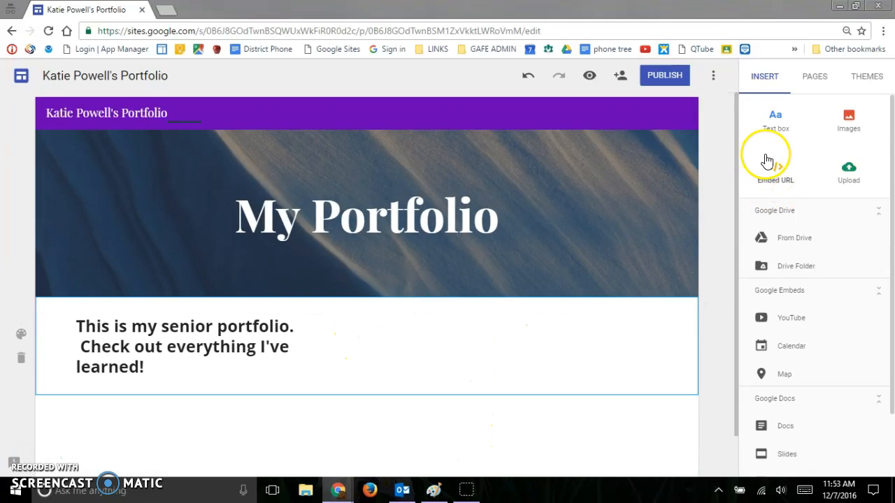
click(772, 132)
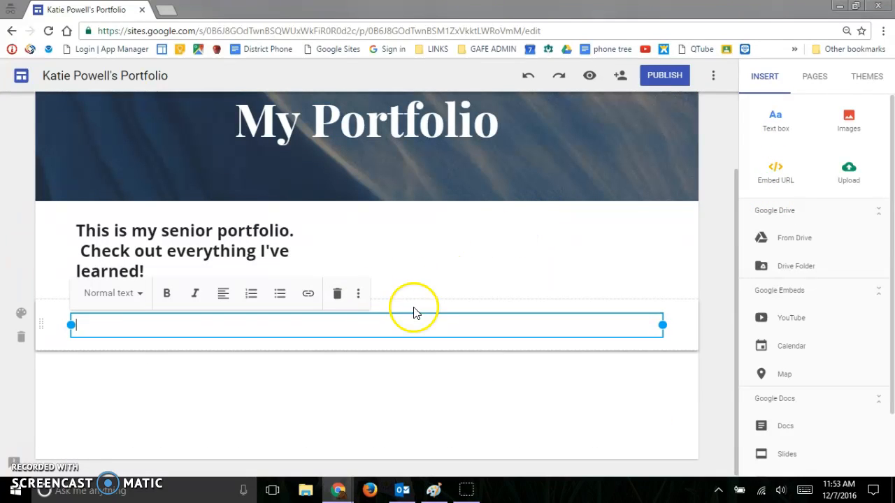
click(525, 228)
- Insert the photo of brown and blue files from the "portfolio" image results and place it beside the intro text
click(856, 120)
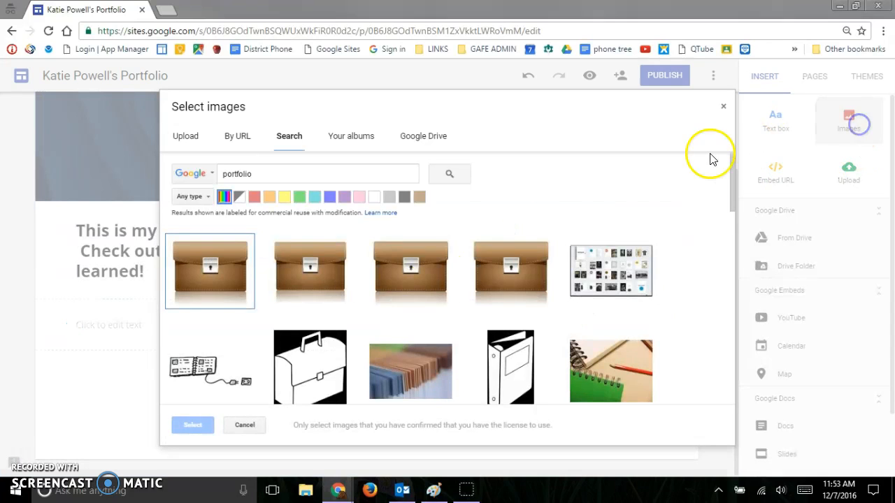
scroll(547, 271, down, 1)
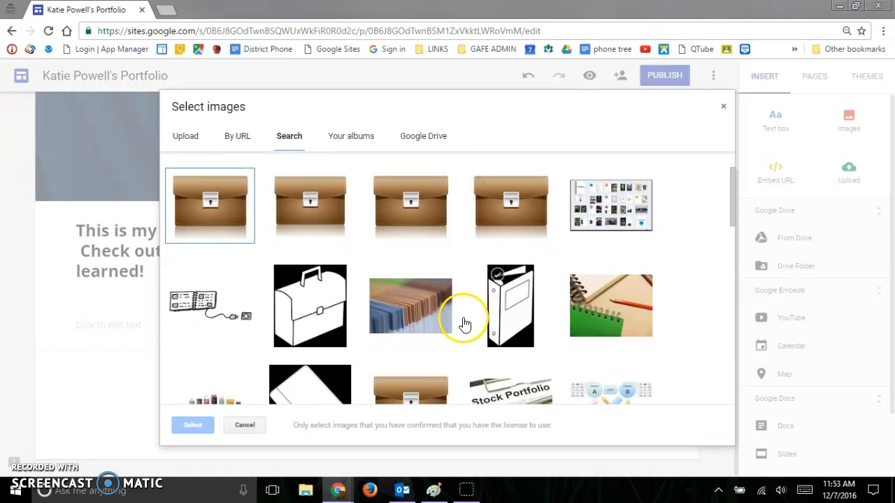
click(420, 309)
click(193, 426)
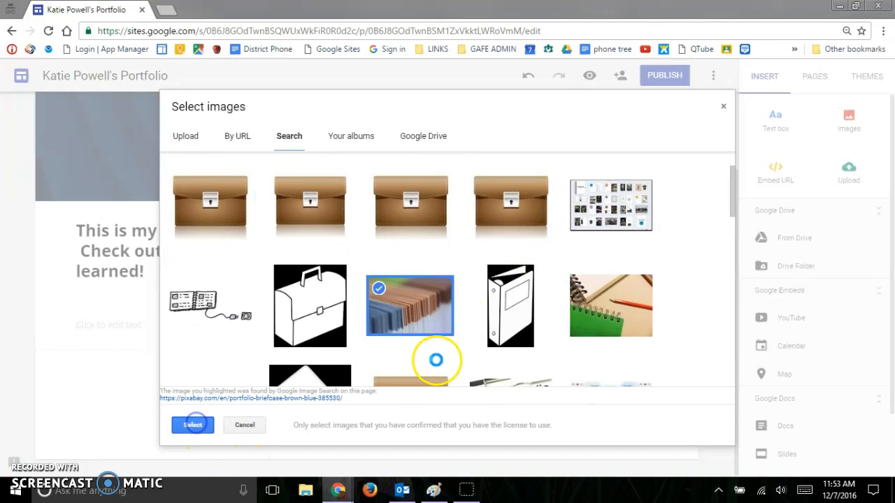
scroll(489, 210, up, 2)
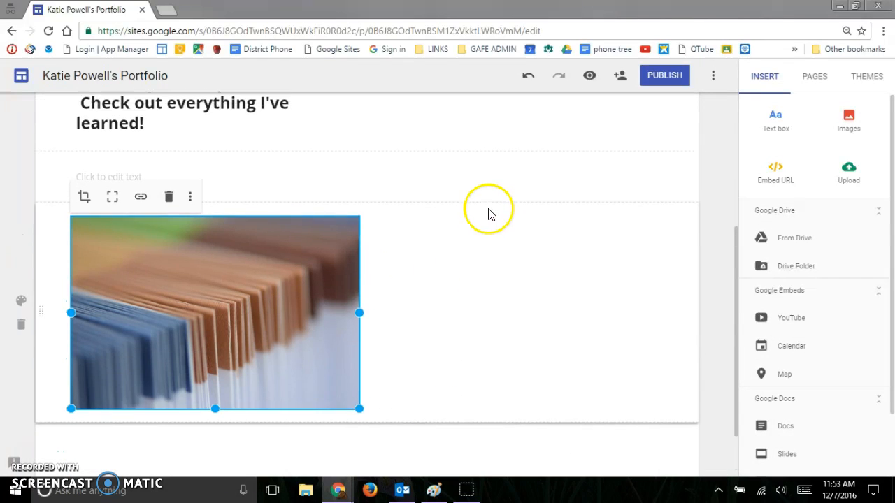
drag(220, 345, 431, 181)
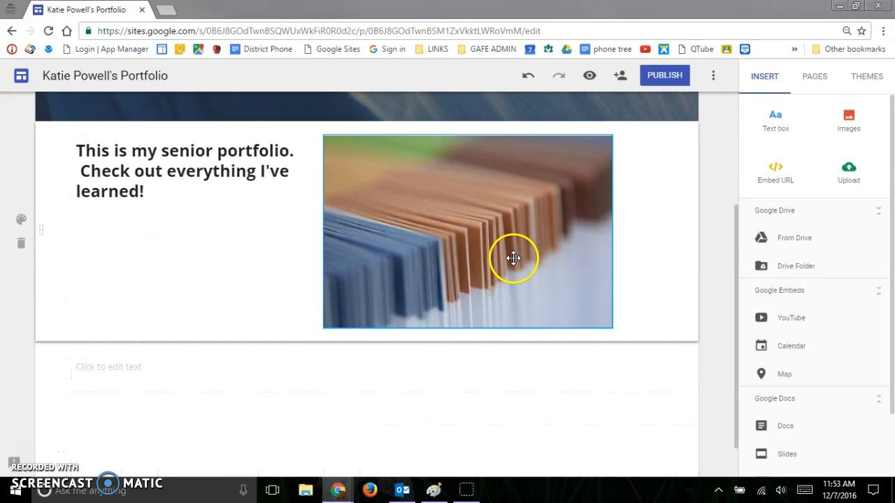
- Examine the extra editing options available for the placed photo
scroll(514, 258, up, 1)
click(430, 265)
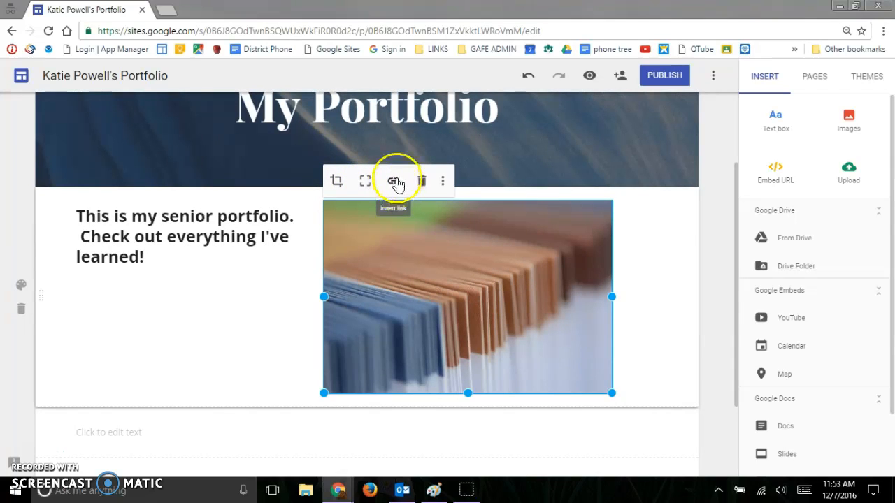
click(442, 183)
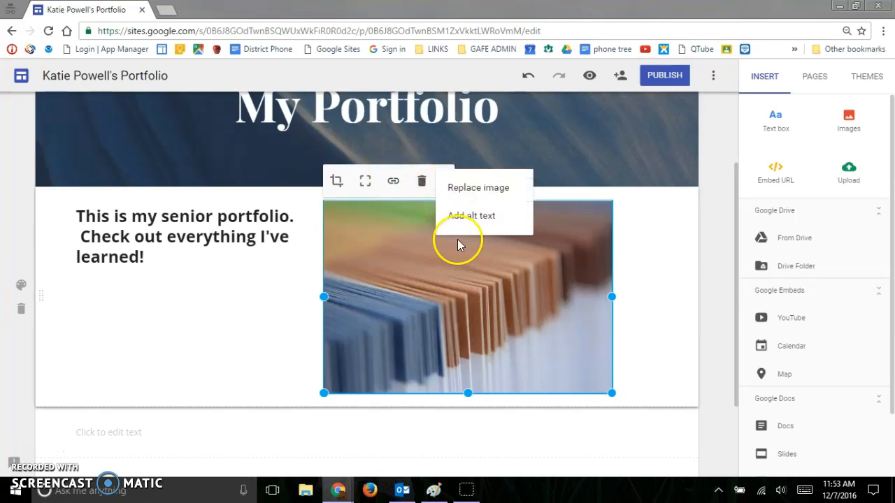
click(156, 300)
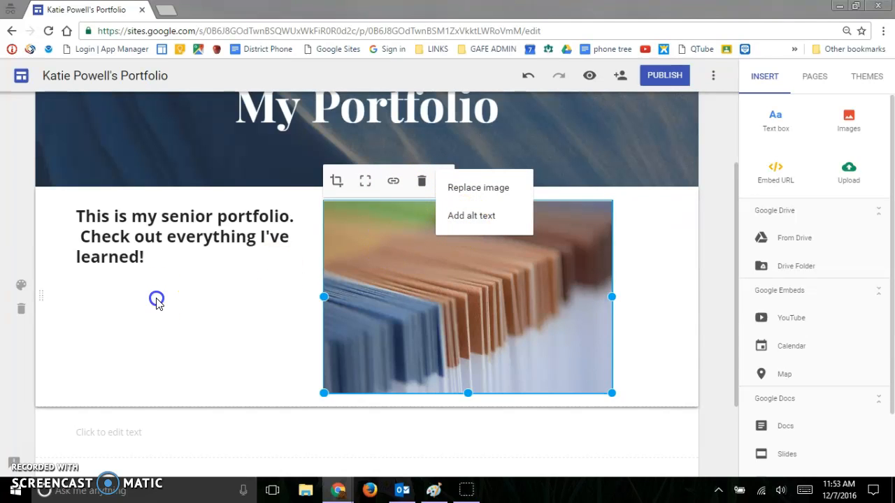
- Fill the empty text box below the photo with the placeholder text "fdjkflajdkfjadlkfjakljfkldajfdjafljdalfk"
scroll(484, 276, down, 1)
click(246, 359)
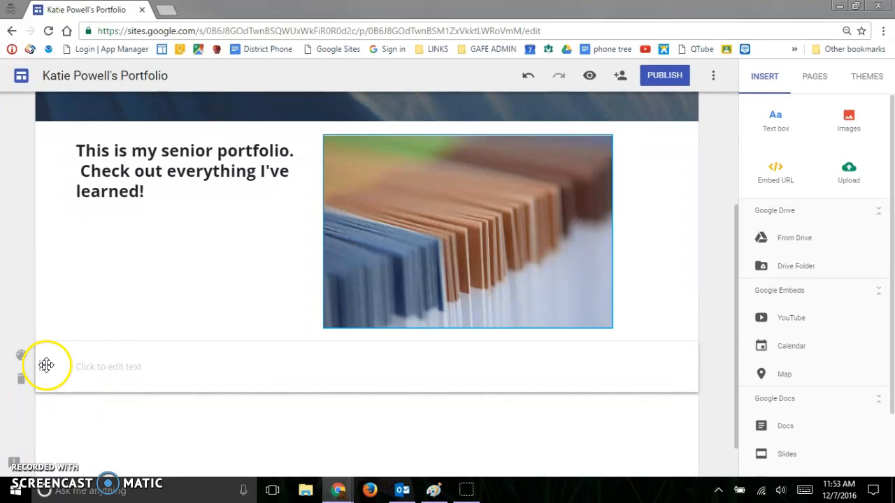
click(110, 366)
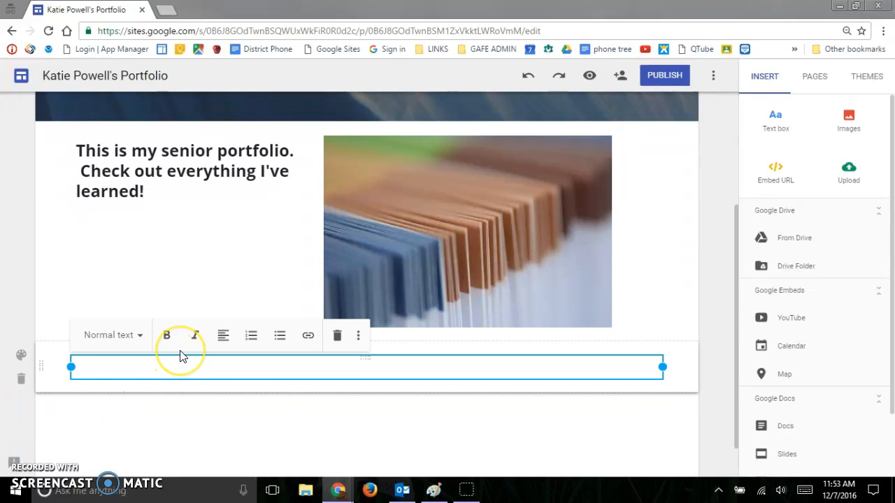
text(fdjkflajdkfjadlkfjakljfkldajfdjafljdalfk)
click(144, 436)
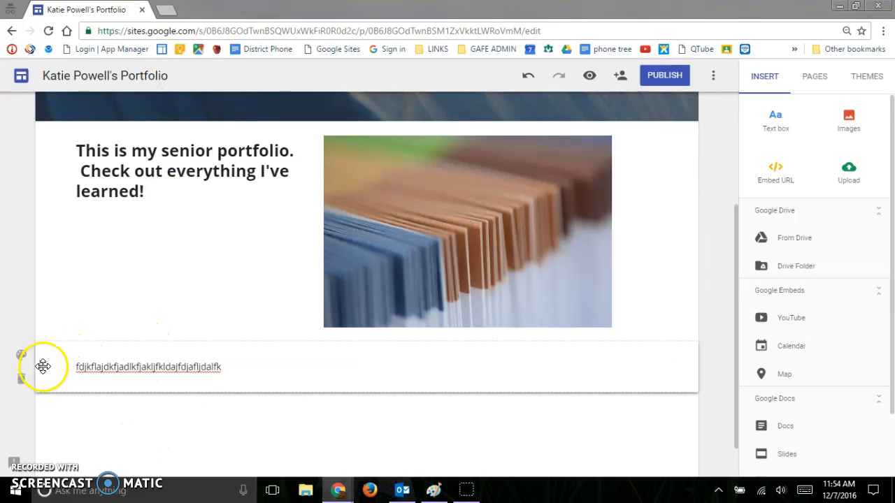
- Move the placeholder text section above the intro section and back beneath it
drag(40, 365, 43, 154)
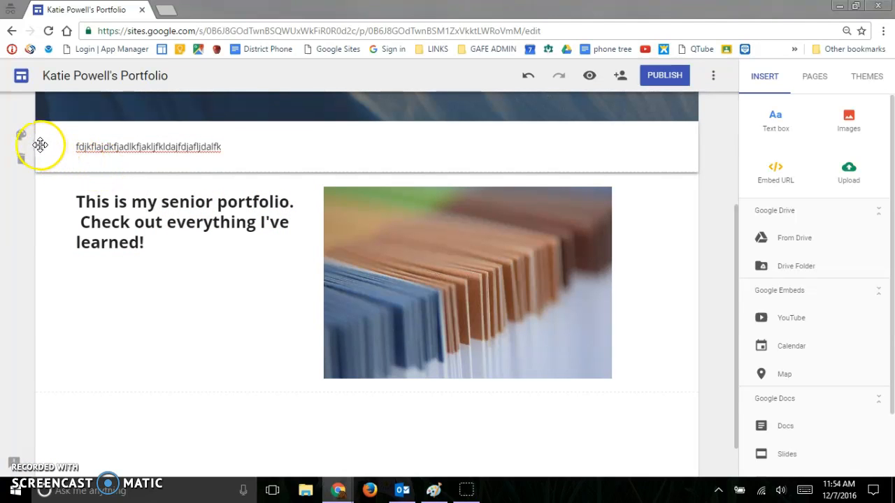
drag(44, 142, 49, 415)
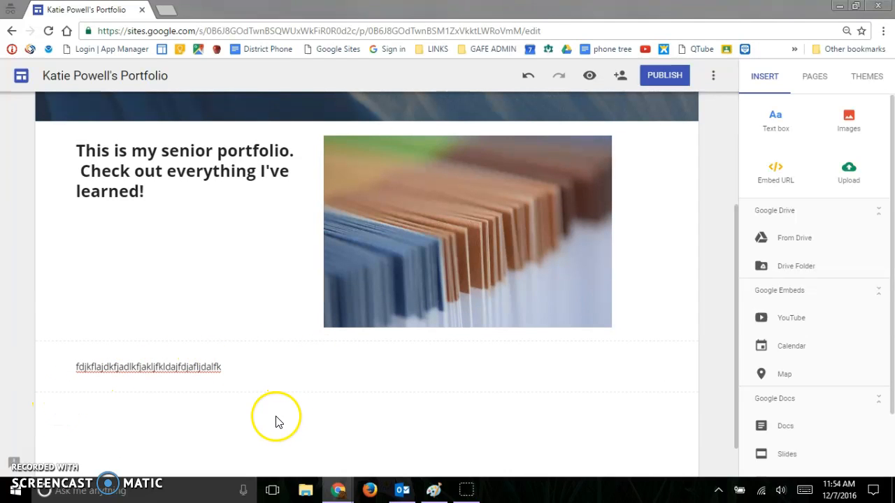
- Look at the section style choices available for the intro section with the photo
scroll(245, 356, up, 2)
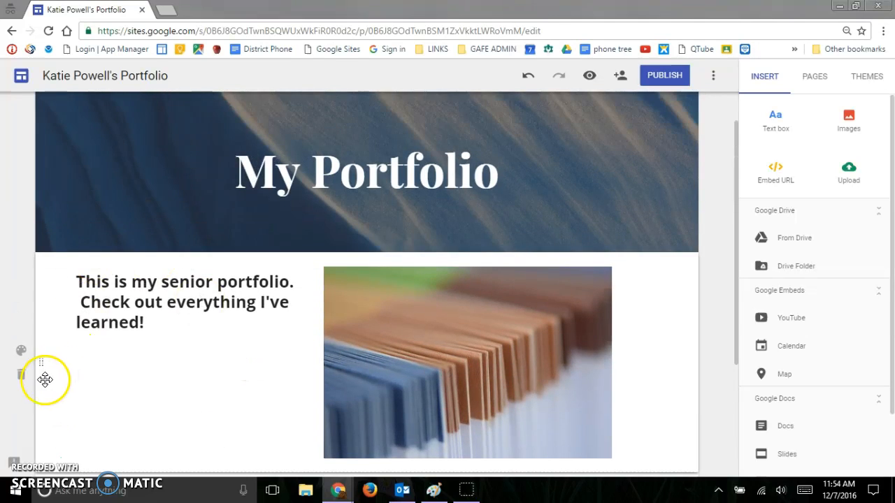
click(21, 352)
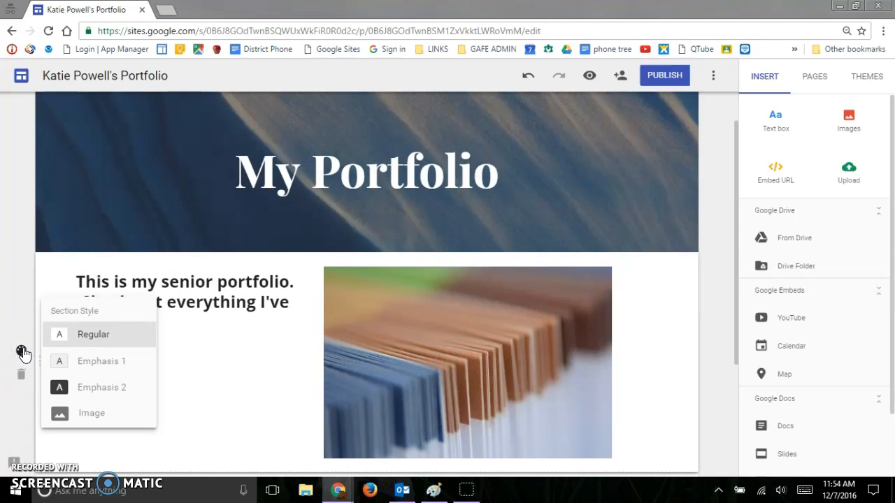
scroll(200, 349, down, 1)
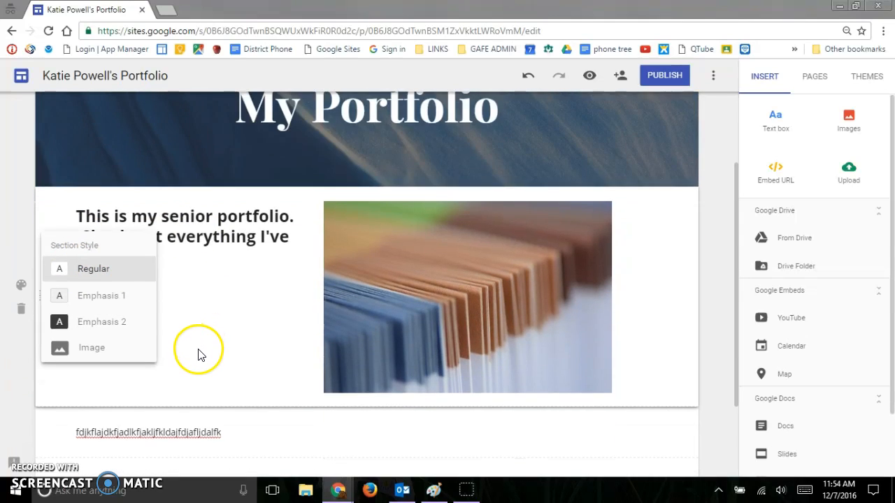
- Move the placeholder text section above the intro section, directly beneath the page header
scroll(198, 355, down, 1)
drag(44, 367, 57, 156)
- Try the Emphasis 2 and Emphasis 1 section styles on the placeholder text section
click(21, 136)
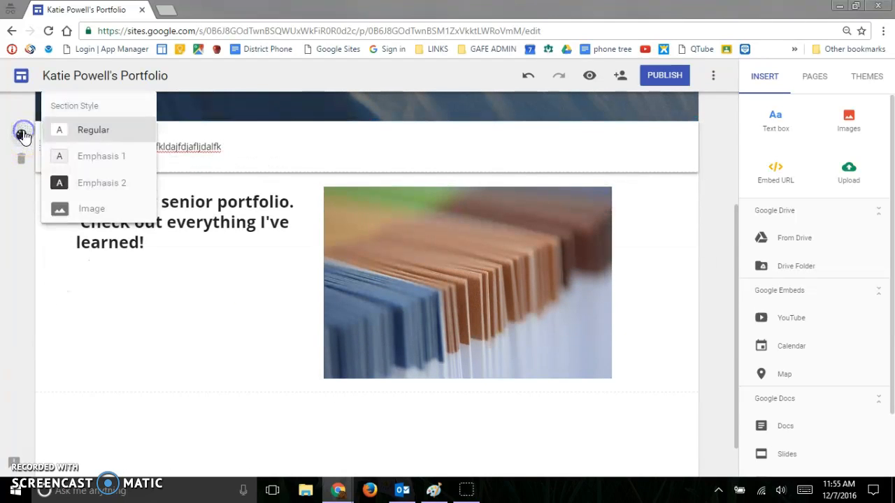
click(94, 180)
click(81, 155)
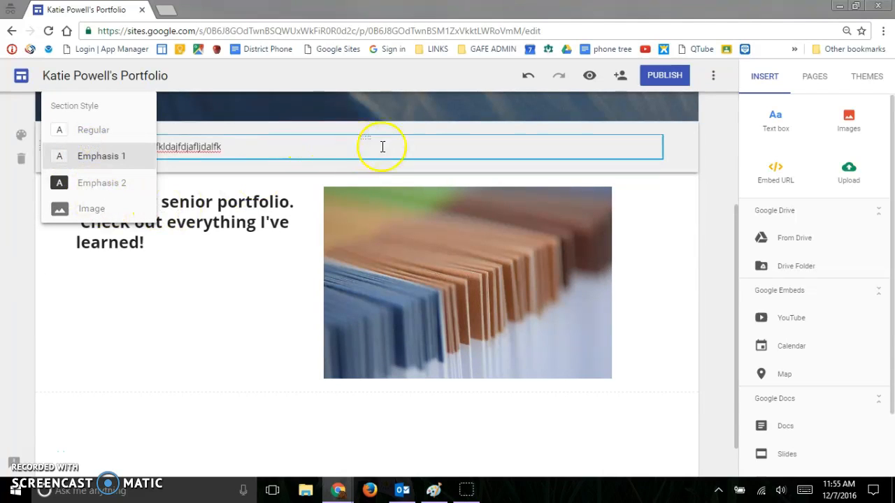
- Give the placeholder text section an image background, using the blurred gold and brown picture from the gallery
click(92, 211)
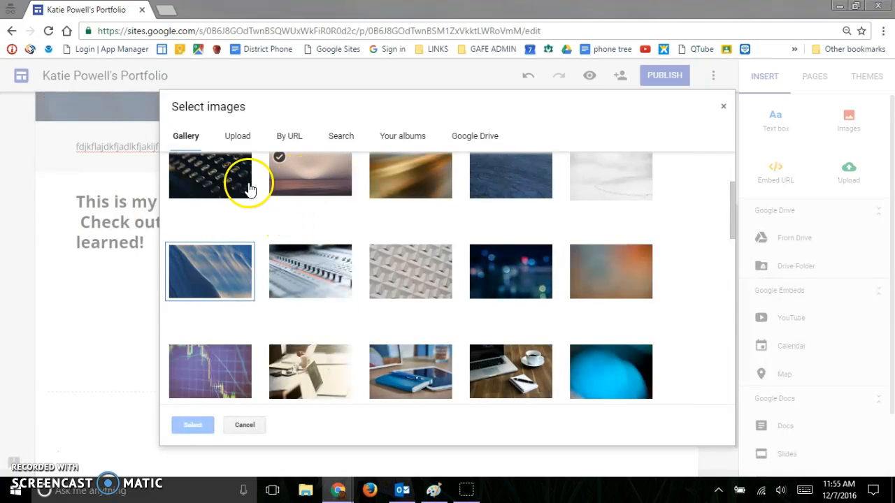
click(393, 173)
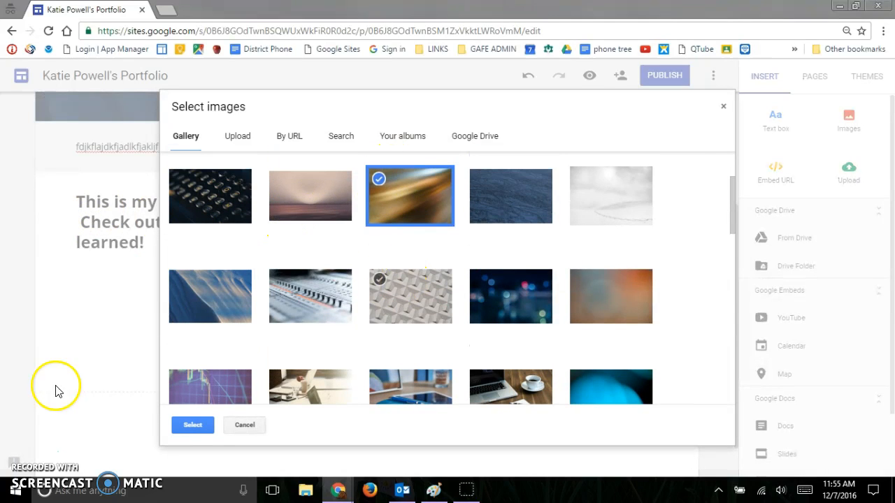
click(188, 420)
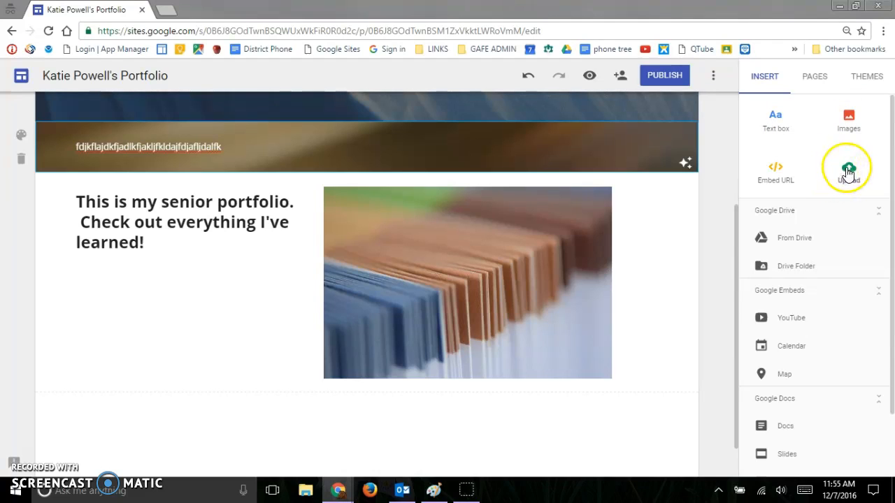
click(776, 172)
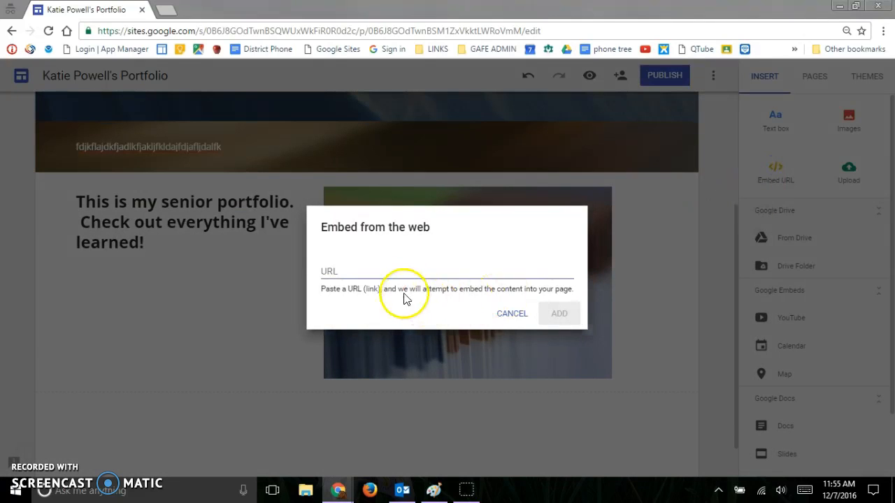
text(www.g)
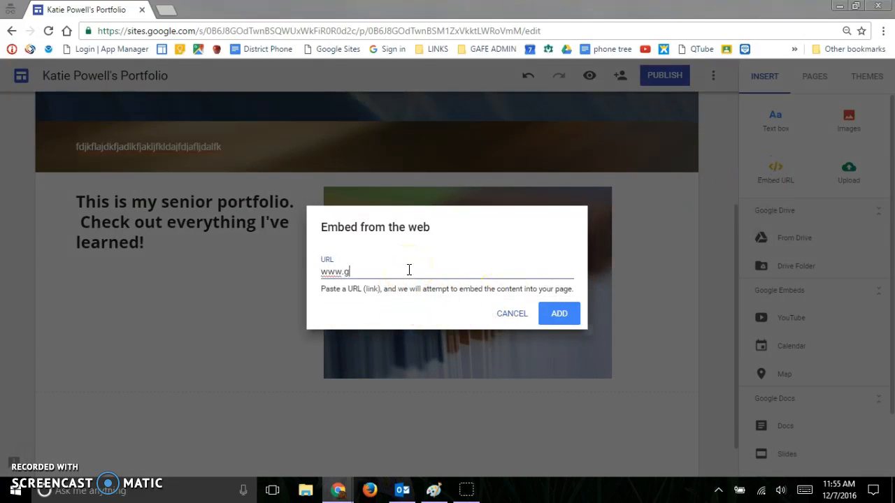
text(oogle.com)
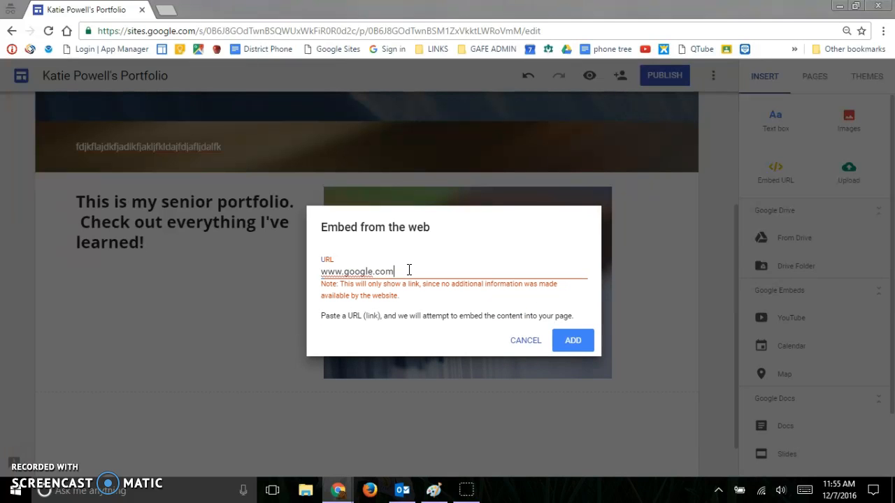
click(574, 340)
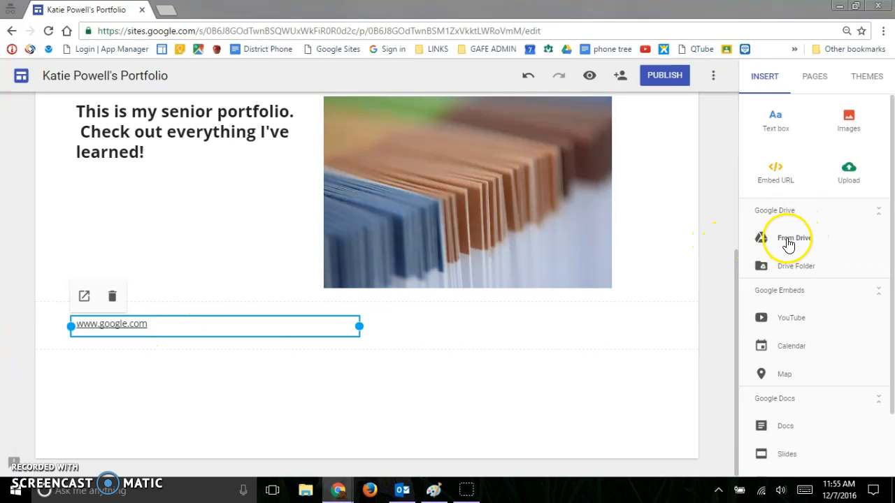
- Insert the 1st Grade supply list document from the recently viewed Google Drive files
click(469, 361)
click(791, 237)
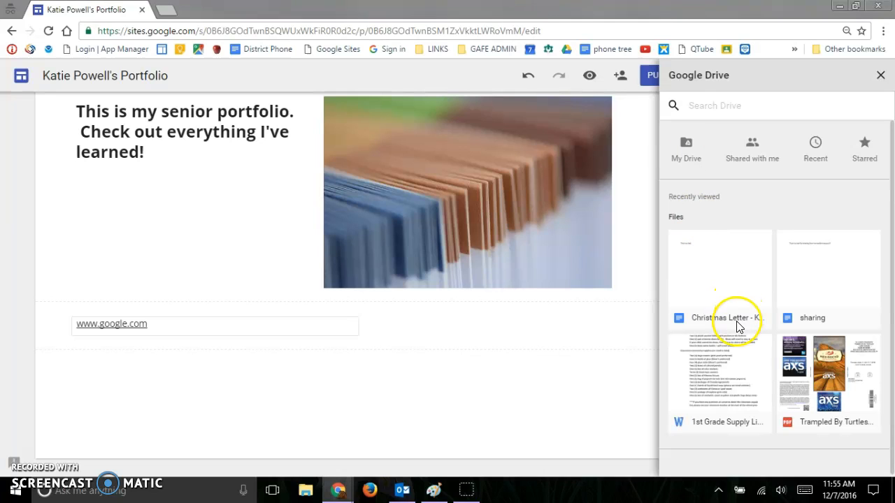
click(738, 378)
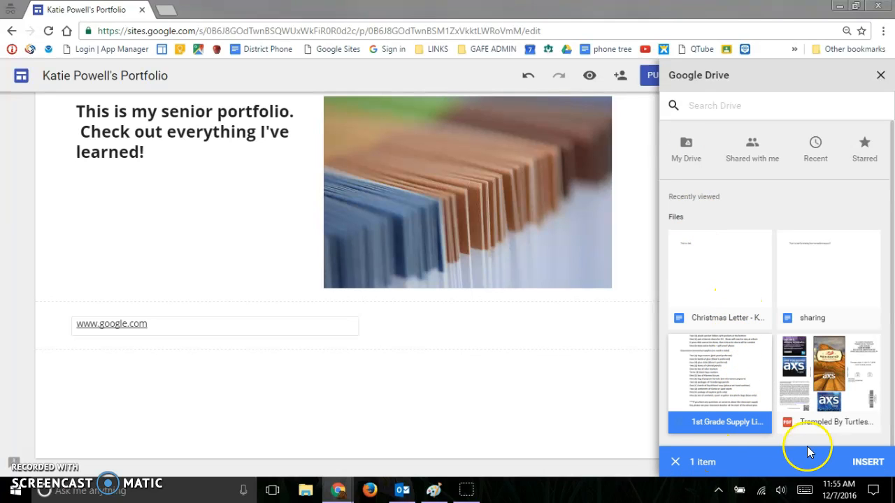
click(860, 462)
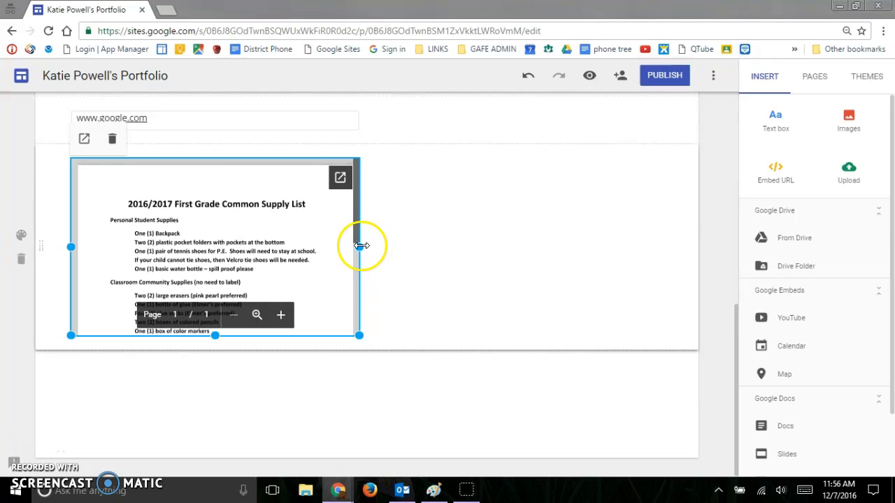
- Widen the embedded supply list document toward the right edge of its section
drag(432, 240, 582, 230)
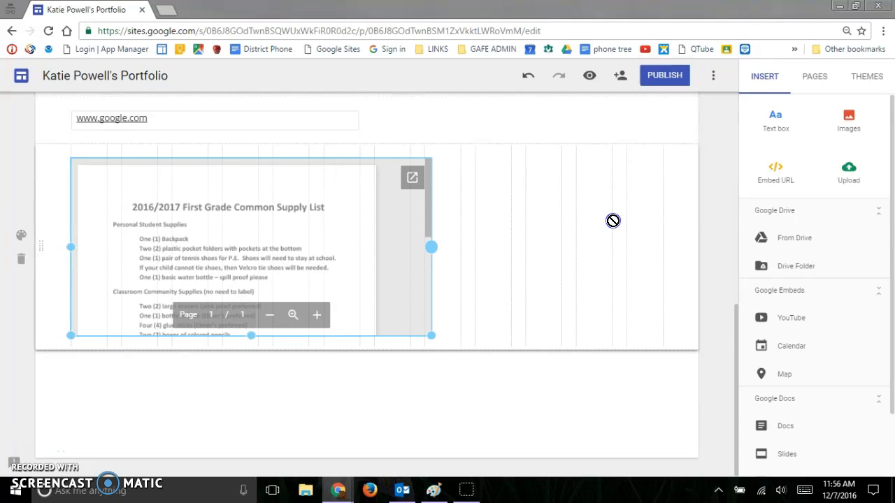
drag(636, 221, 645, 218)
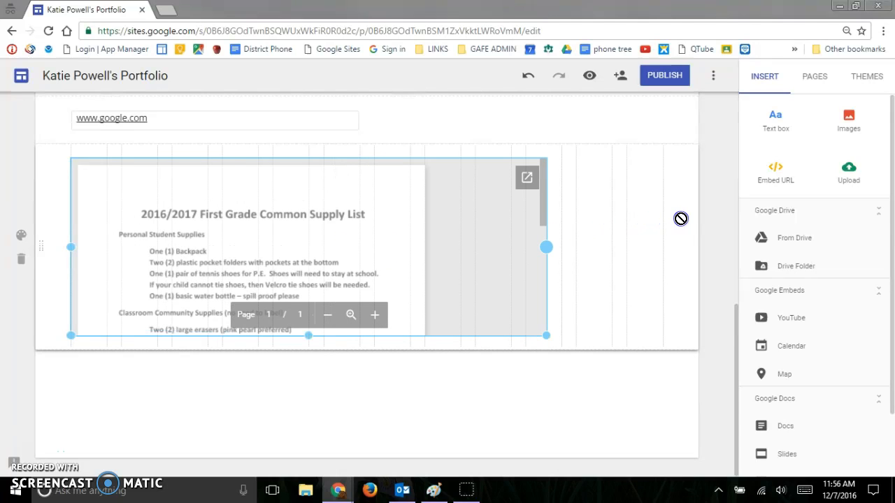